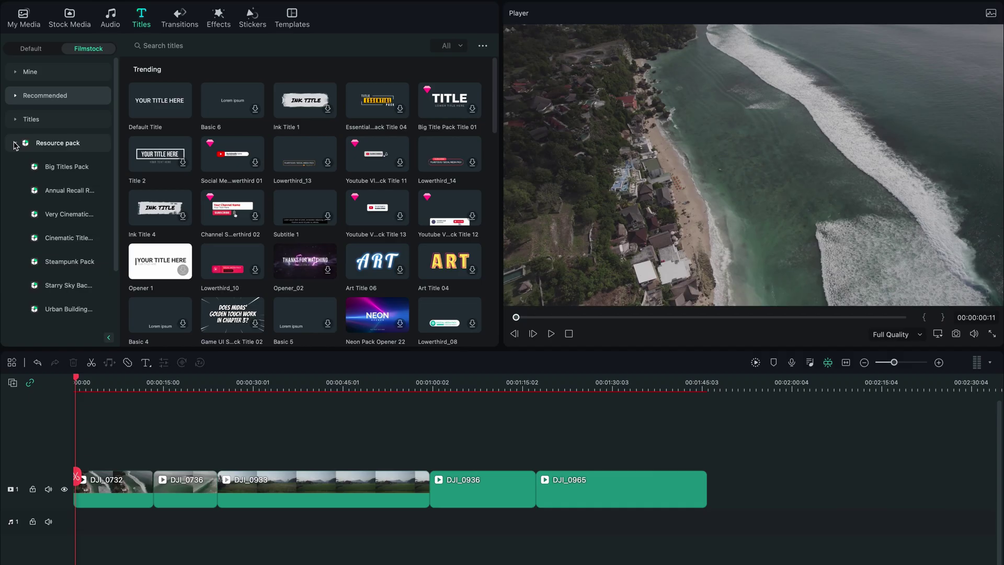
Step: Place Big Titles Pack Title 07 from the Filmstock resource packs above the start of the DJI_0732 clip
scroll(45, 162, down, 3)
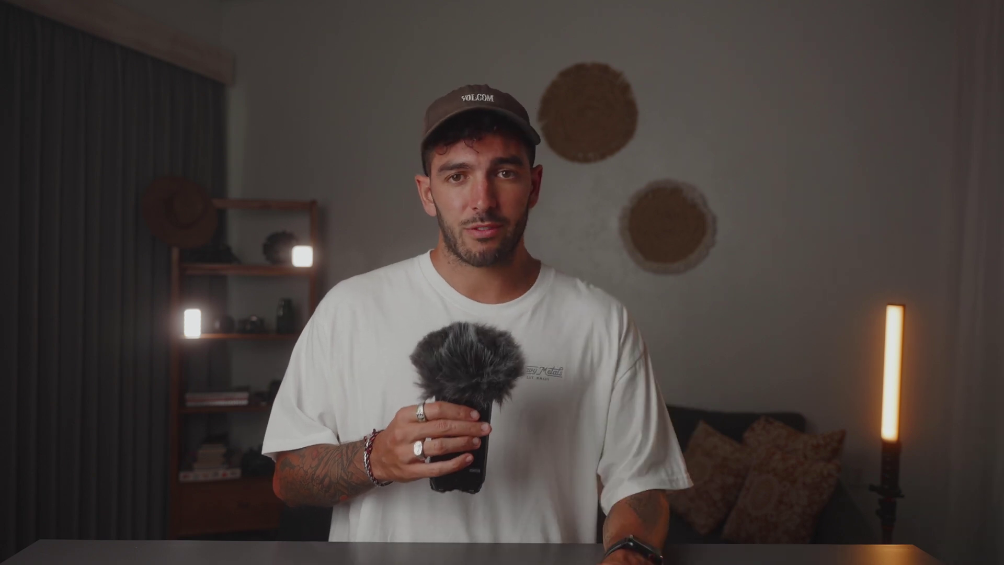
scroll(285, 334, down, 2)
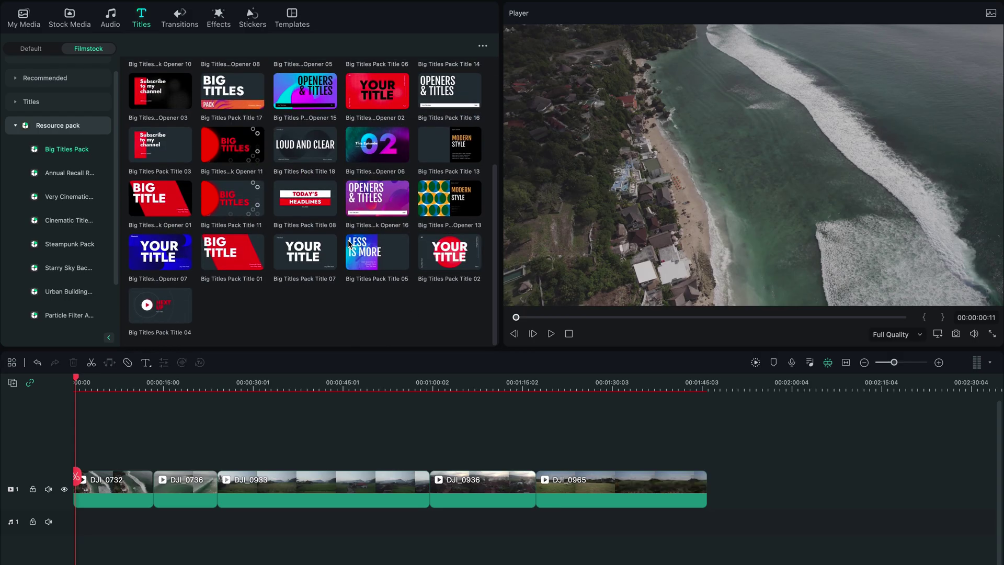
scroll(335, 330, up, 1)
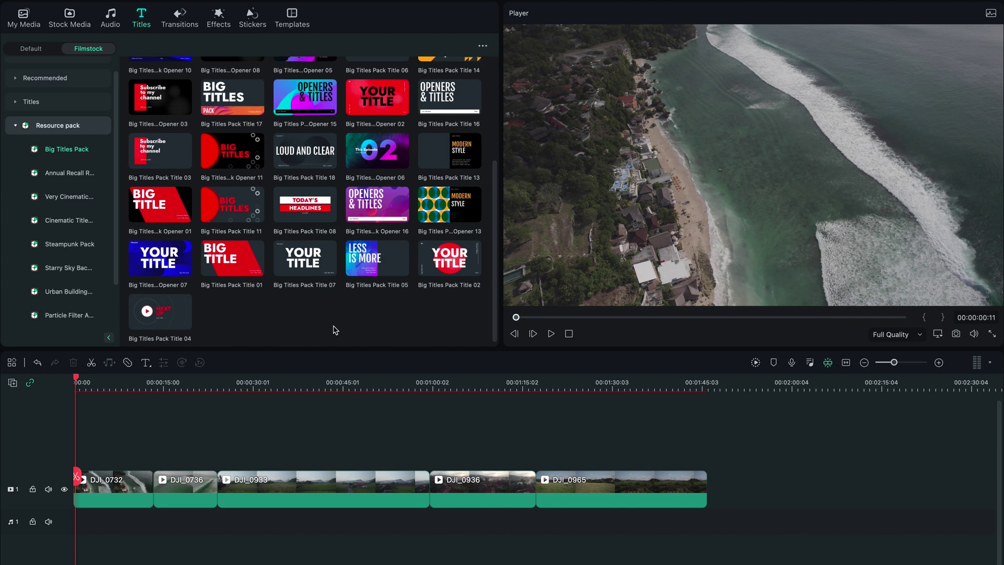
scroll(335, 330, up, 1)
scroll(335, 330, up, 3)
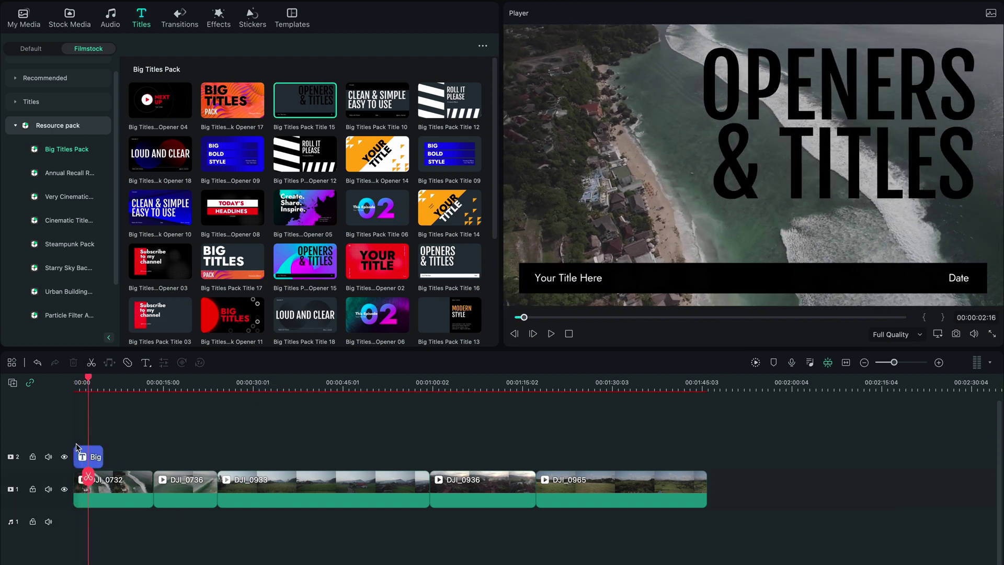
drag(268, 265, 86, 464)
drag(305, 253, 89, 456)
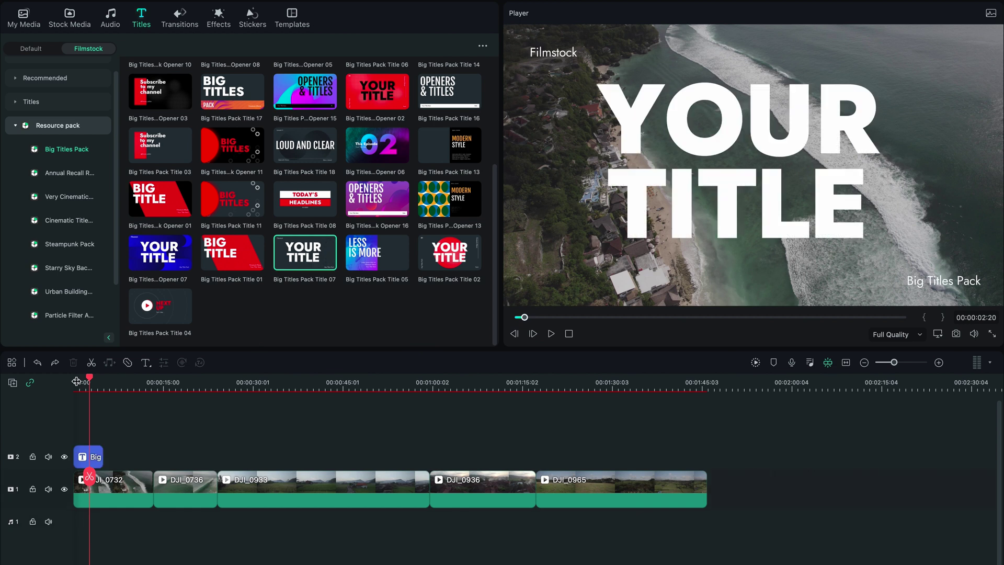
Step: Replace the two large lines of the opening title with WELCOME and HOME
double_click(88, 457)
double_click(732, 120)
text(WELCOME)
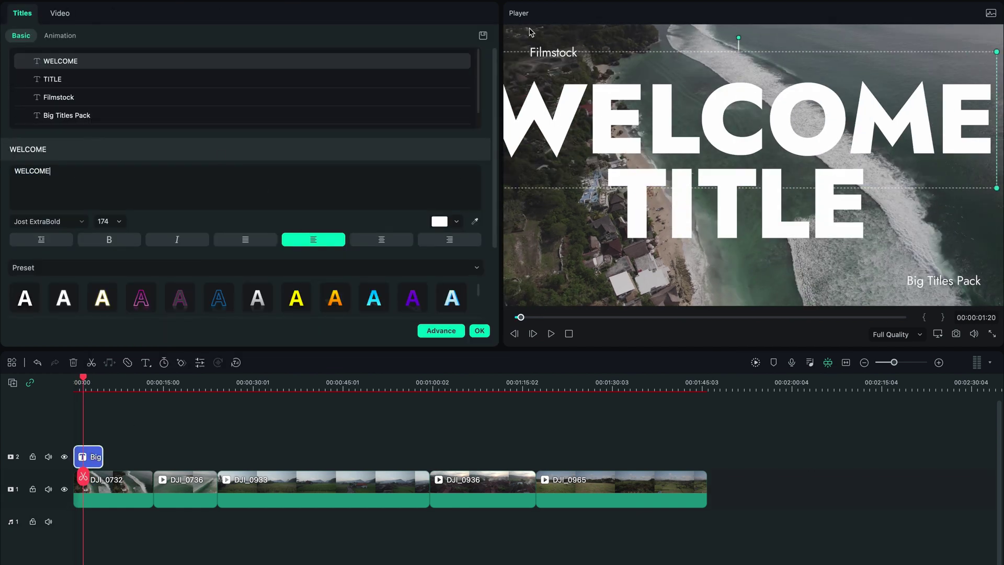
click(79, 79)
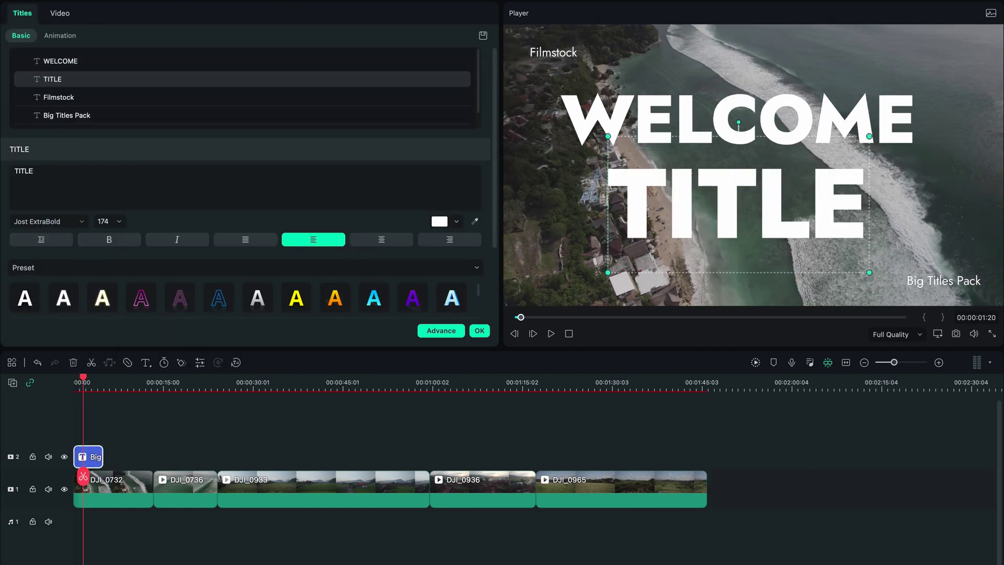
key(ctrl+a)
key(BackSpace)
text(HOME)
Step: Change the opening title's small corner captions to Bali and Indonesia
click(79, 97)
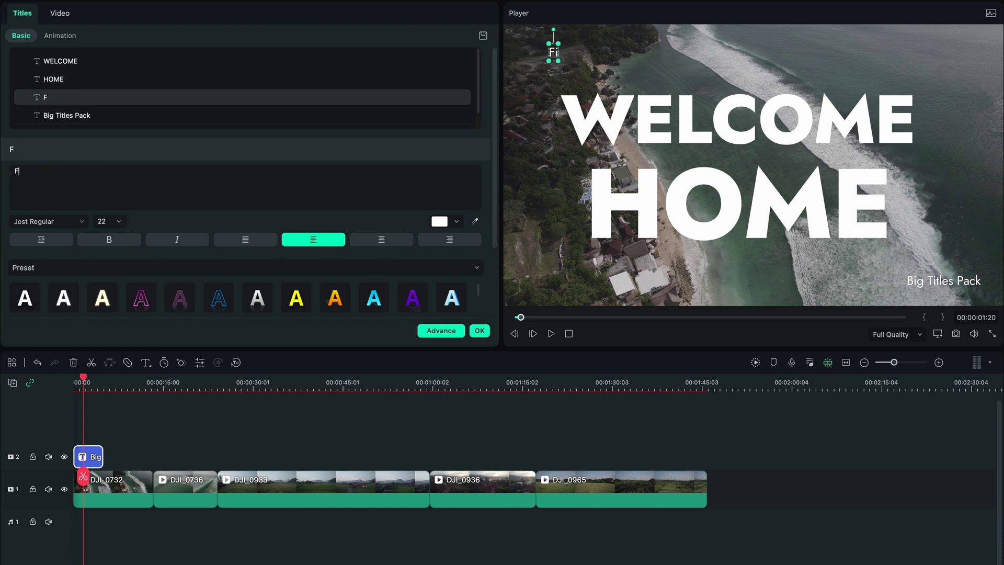
click(73, 115)
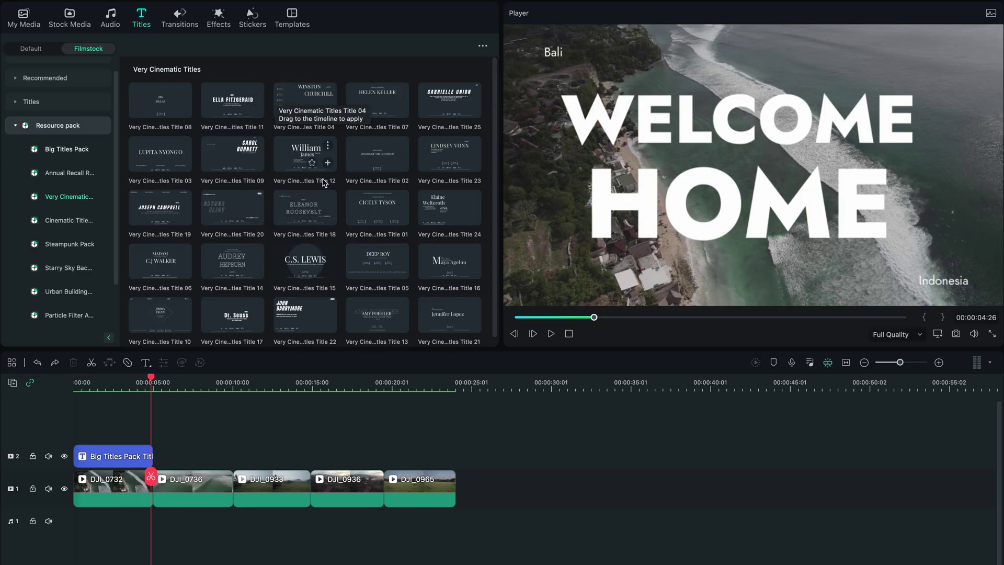
Step: Place Very Cinematic Titles Title 08 above the DJI_0736 clip and extend the clip to the title's end
scroll(324, 183, down, 5)
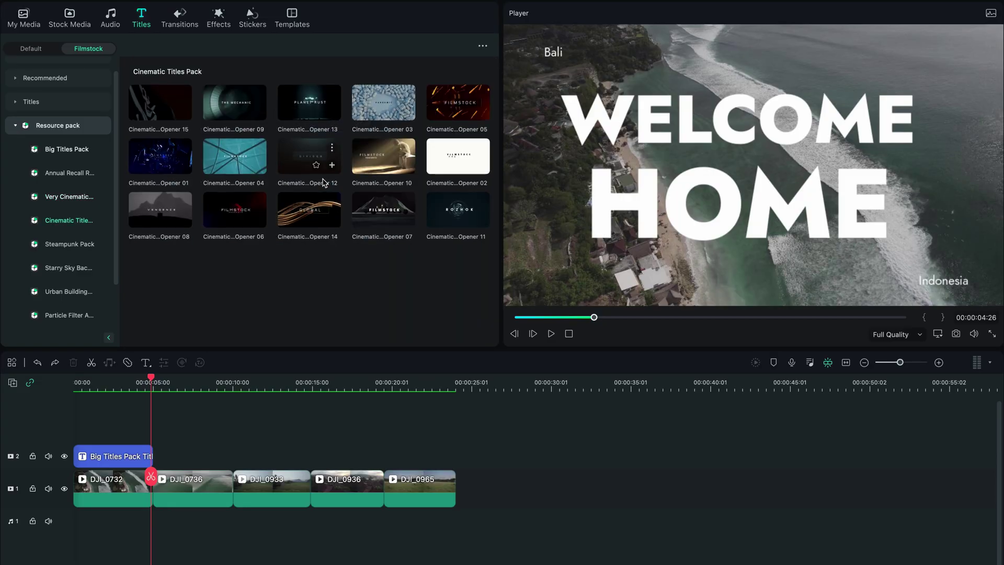
click(78, 197)
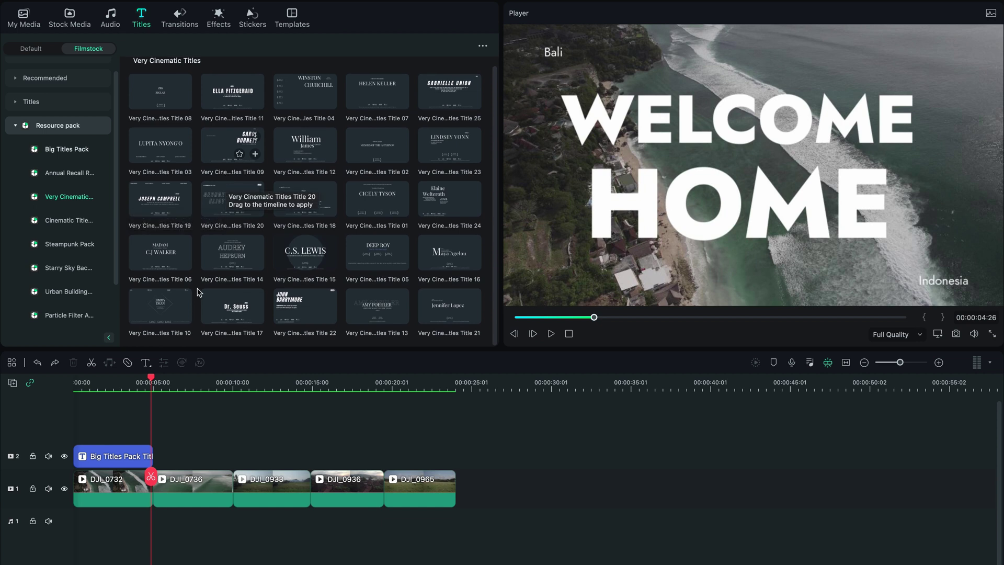
drag(219, 480, 157, 458)
drag(235, 486, 249, 485)
Step: Preview Very Cinematic Titles Title 08 over the DJI_0736 clip and remove it from the timeline
click(163, 384)
key(space)
click(176, 455)
key(Delete)
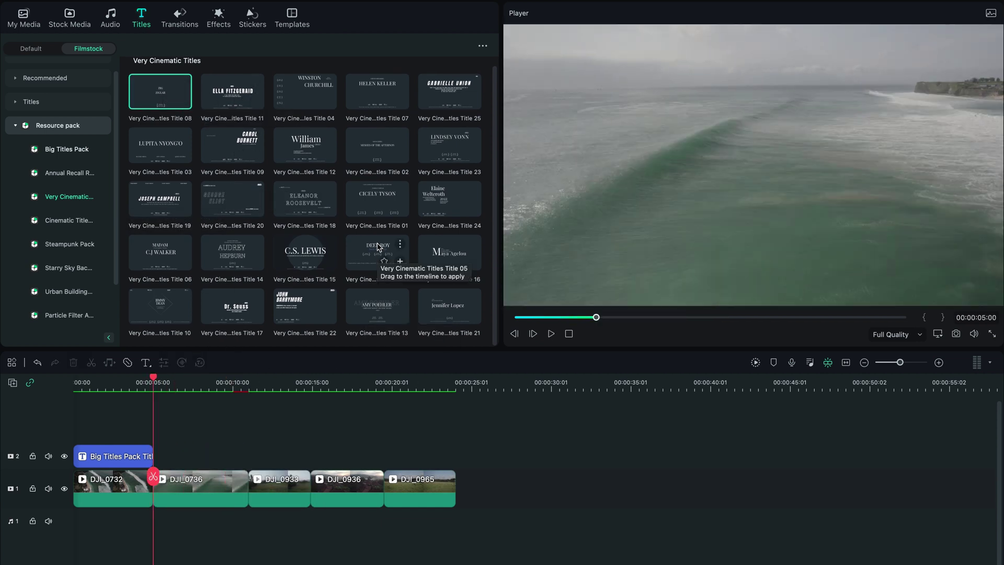
Step: Try Very Cinematic Titles Title 05 above the DJI_0736 clip, preview it and remove it
drag(387, 256, 194, 449)
key(space)
click(197, 448)
key(Delete)
Step: Try Very Cinematic Titles Title 22 and Title 10 in turn above the DJI_0736 clip, previewing and removing each
drag(305, 306, 180, 455)
key(space)
key(Delete)
drag(168, 312, 165, 457)
key(space)
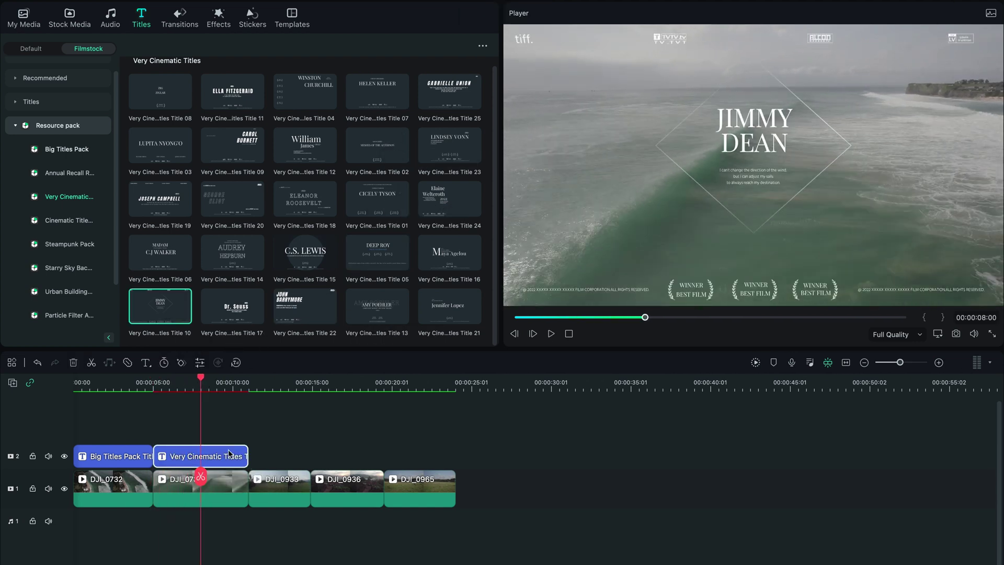
key(Delete)
Step: Place Very Cinematic Titles Title 25 above the DJI_0736 clip and preview it
drag(450, 92, 157, 455)
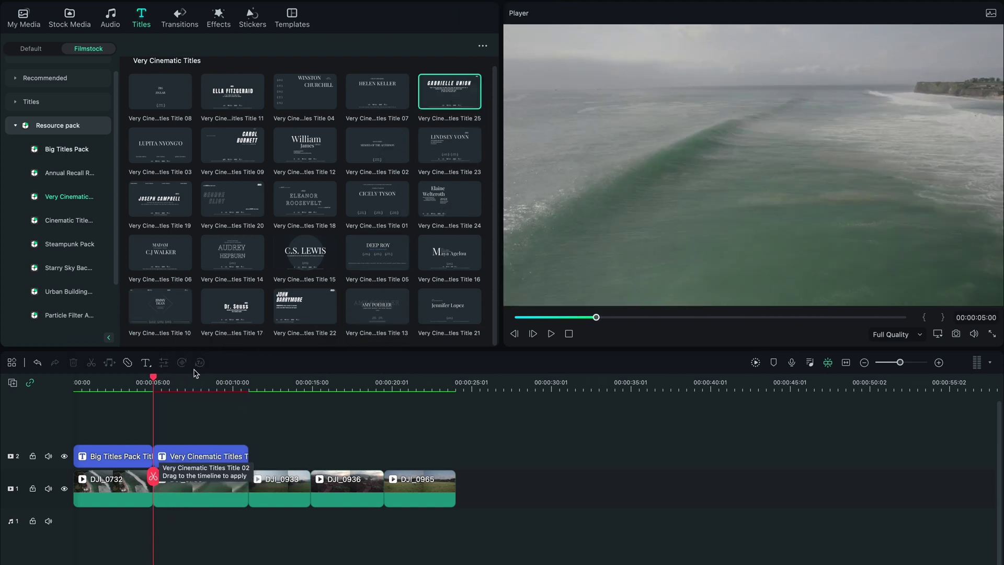
click(192, 383)
key(space)
Step: Change the headline of the cinematic title above DJI_0736 to "filmstock in bali"
double_click(213, 456)
click(164, 115)
key(BackSpace)
key(BackSpace)
key(BackSpace)
key(BackSpace)
key(BackSpace)
key(BackSpace)
key(BackSpace)
key(BackSpace)
key(BackSpace)
key(BackSpace)
key(BackSpace)
key(BackSpace)
key(BackSpace)
key(BackSpace)
key(BackSpace)
text(filmstock in bali)
Step: Clear the quote text beneath the "filmstock in bali" headline
scroll(143, 161, down, 4)
click(125, 80)
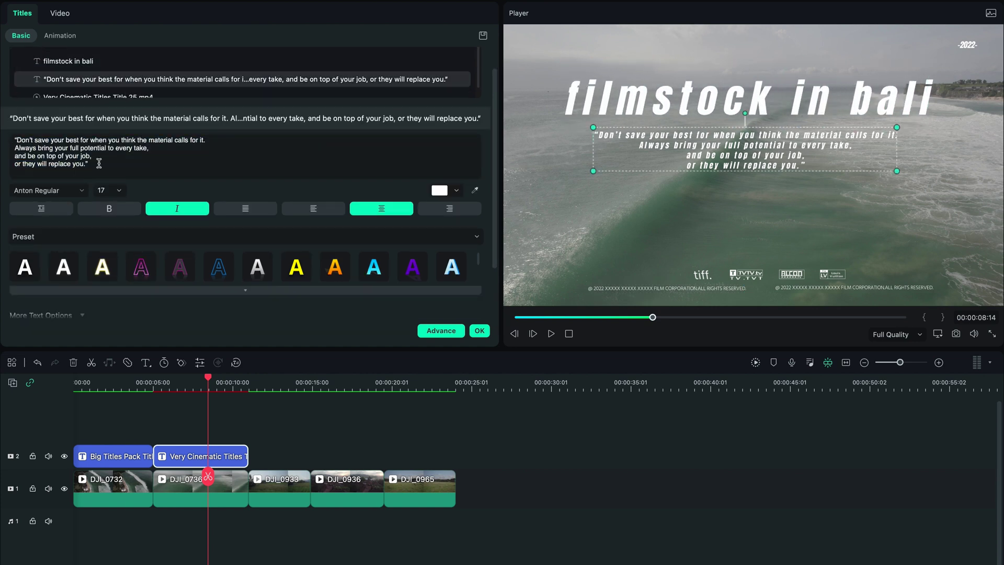
key(ctrl+a)
key(BackSpace)
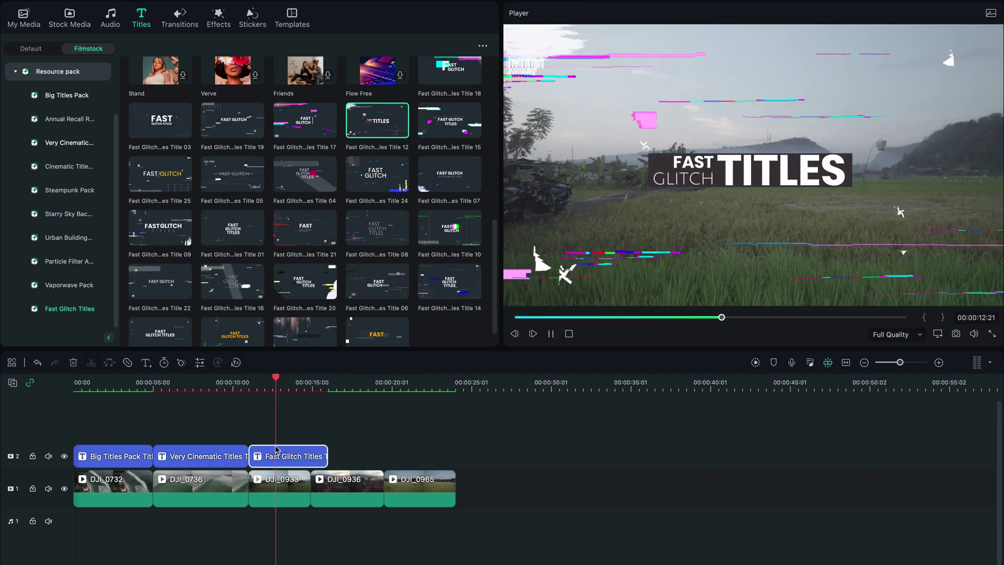
Step: Try Fast Glitch Titles Title 01 and Title 10 in turn above the DJI_0933 clip, previewing and removing each
key(space)
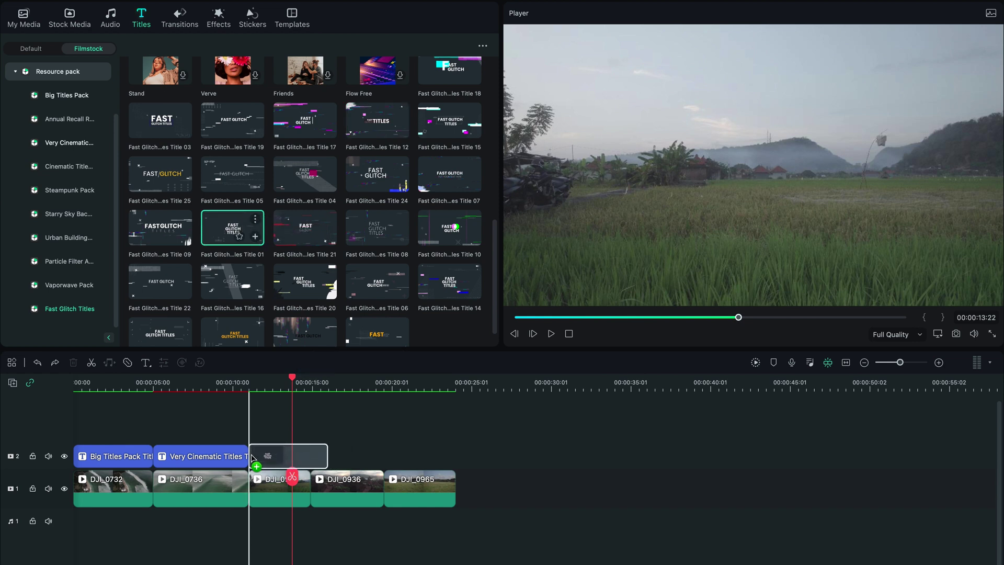
click(270, 382)
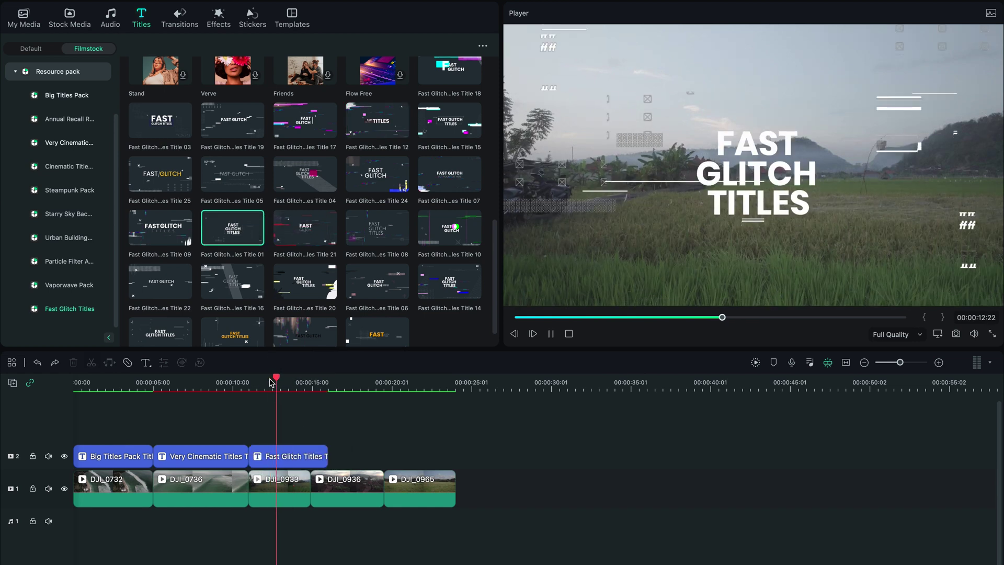
key(space)
key(super+z)
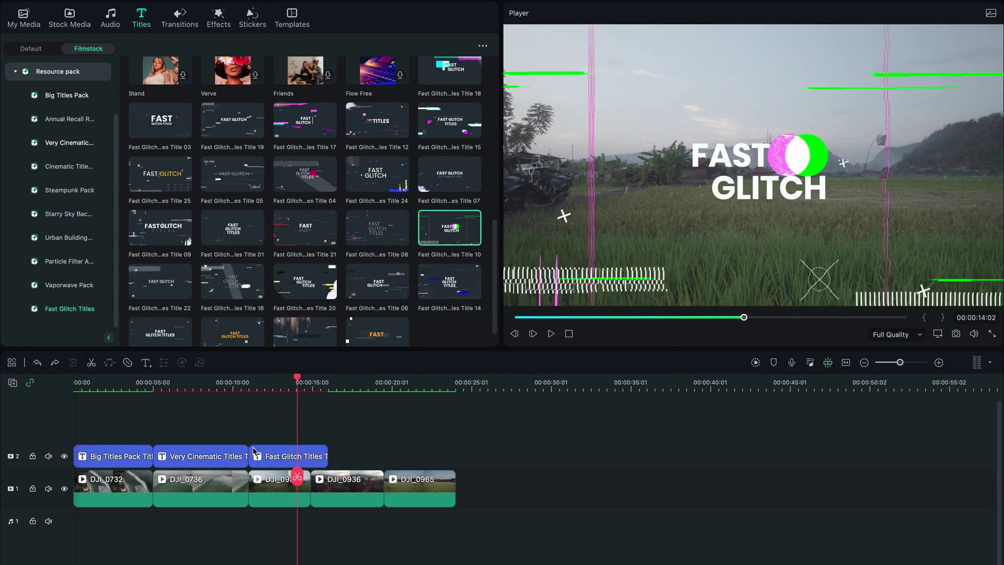
key(space)
key(Delete)
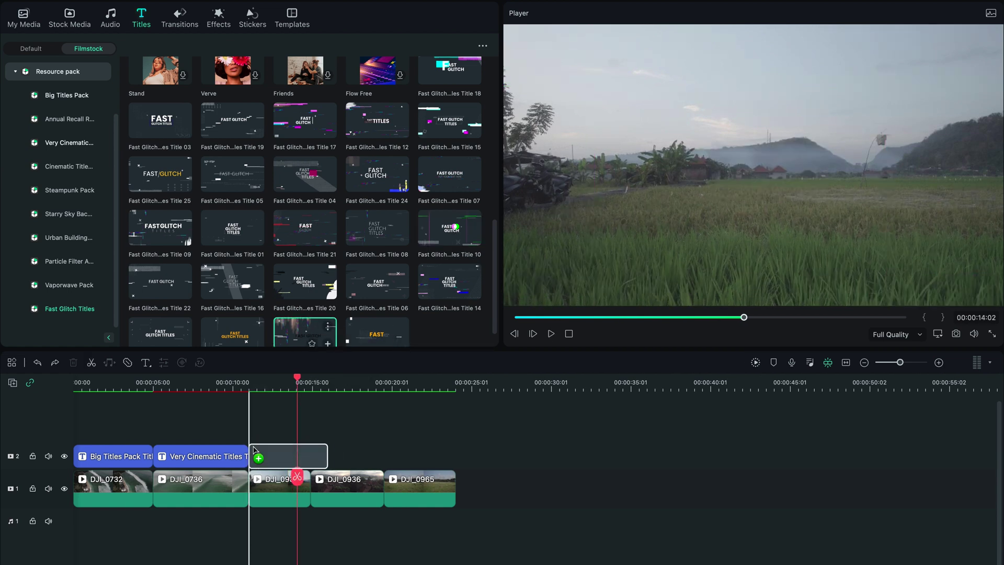
Step: Try Fast Glitch Titles Title 23 above the DJI_0933 clip, preview it and remove it
drag(253, 446, 253, 447)
click(256, 386)
key(space)
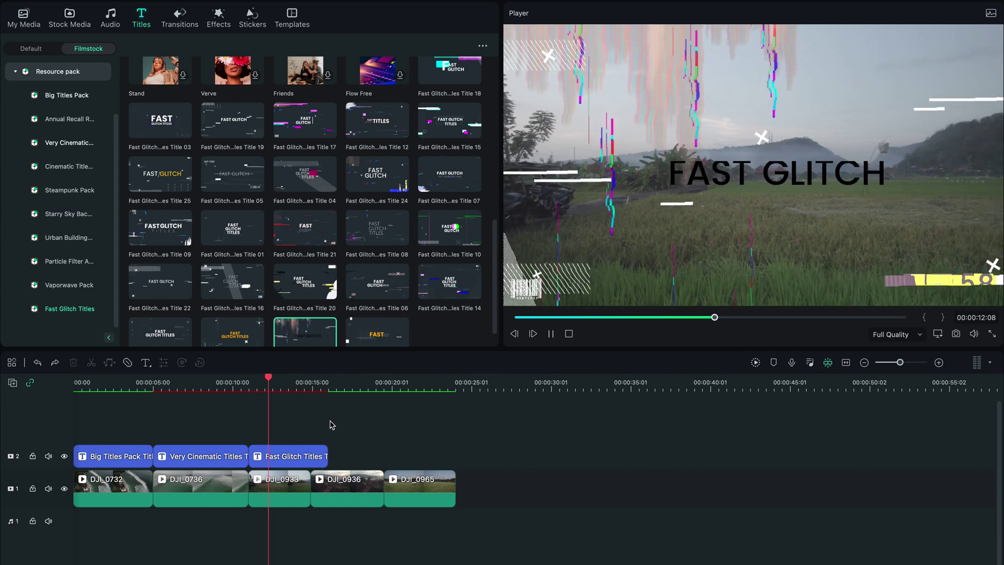
key(space)
key(Delete)
Step: Place Fast Glitch Titles Title 03 above the DJI_0933 clip and preview it
scroll(287, 335, down, 1)
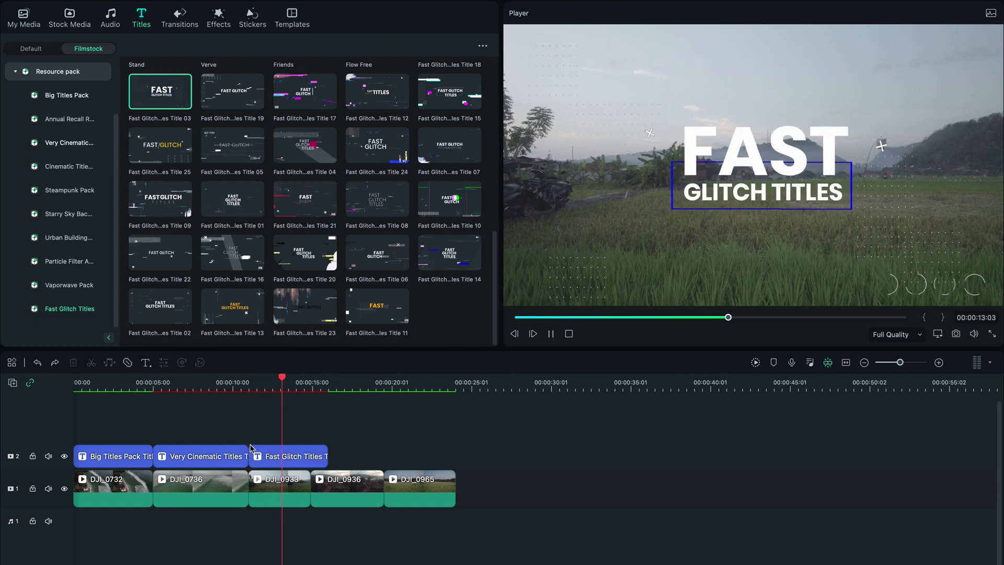
key(space)
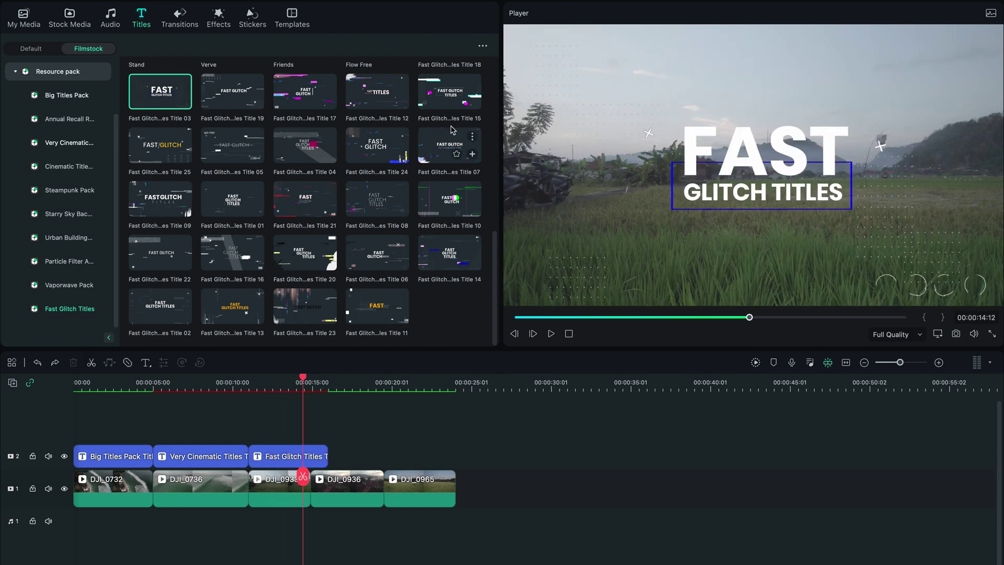
Step: Try replacing the glitch title above DJI_0933 with Fast Glitch Titles Title 15, preview it, and undo back to Title 03
key(Delete)
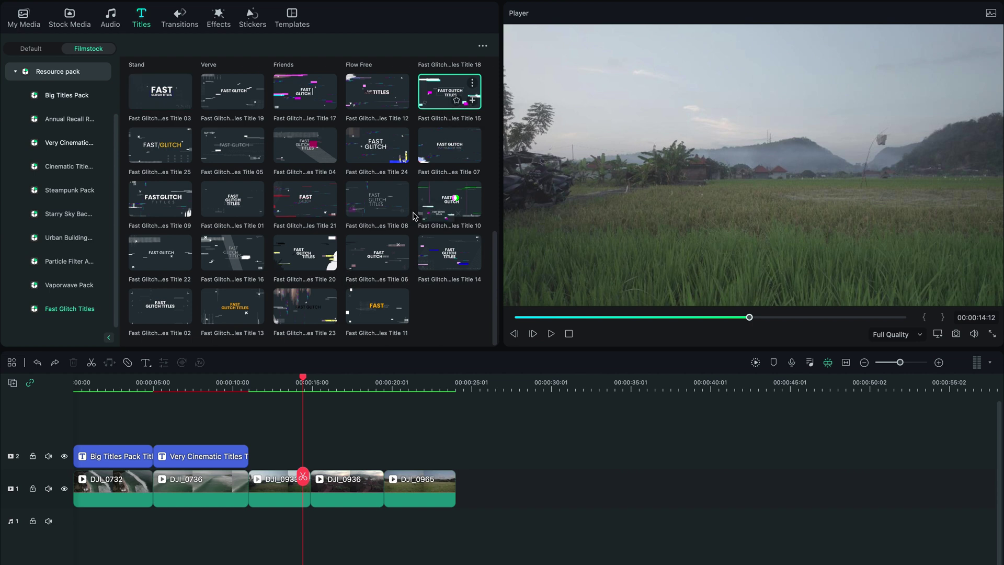
drag(265, 438, 252, 453)
click(265, 392)
key(space)
key(space)
key(super+z)
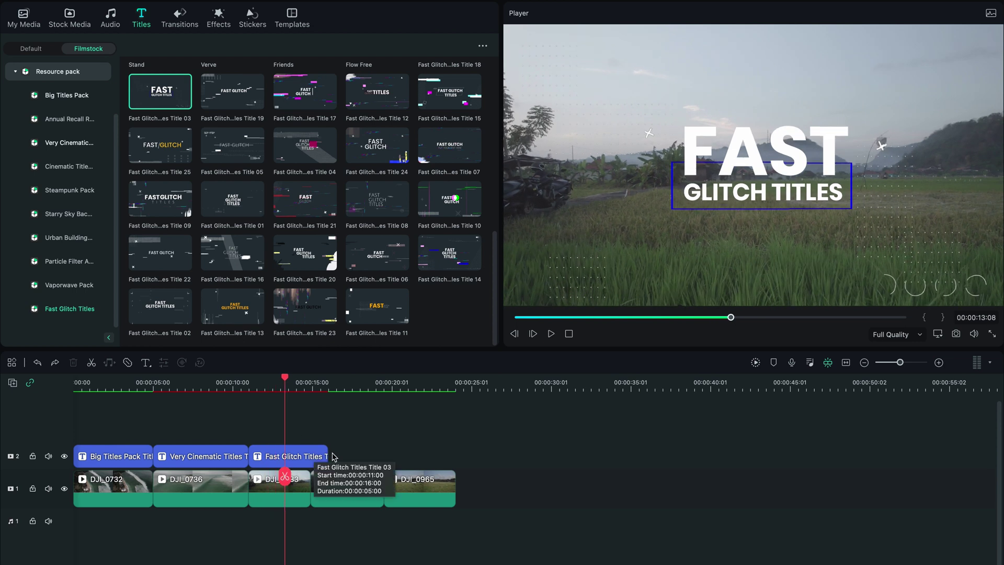
Step: Replace FAST with "Rice" in the glitch title above DJI_0933 and open its GLITCH TITLES line for editing
double_click(307, 462)
click(48, 156)
key(BackSpace)
key(BackSpace)
key(BackSpace)
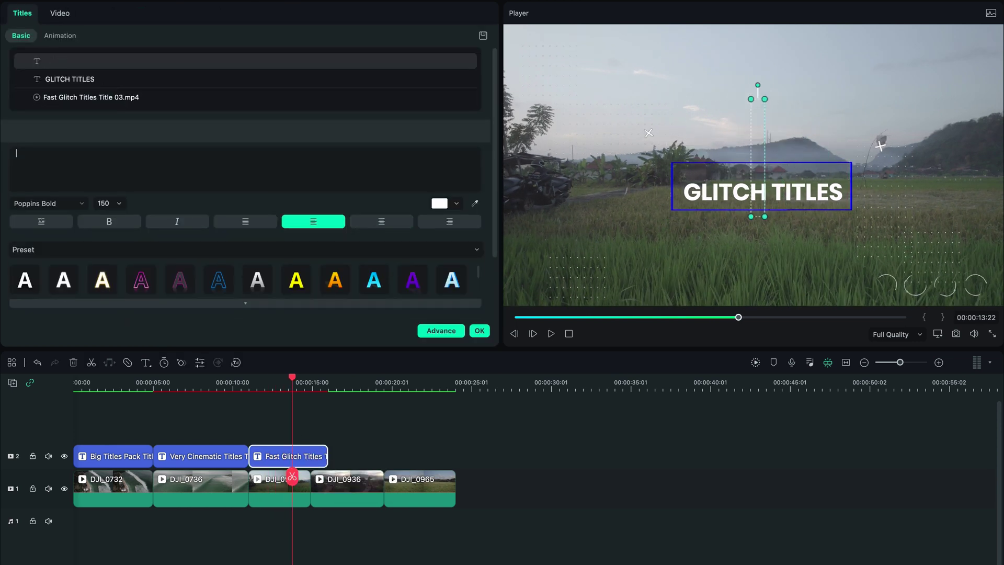
text(Rice)
click(69, 79)
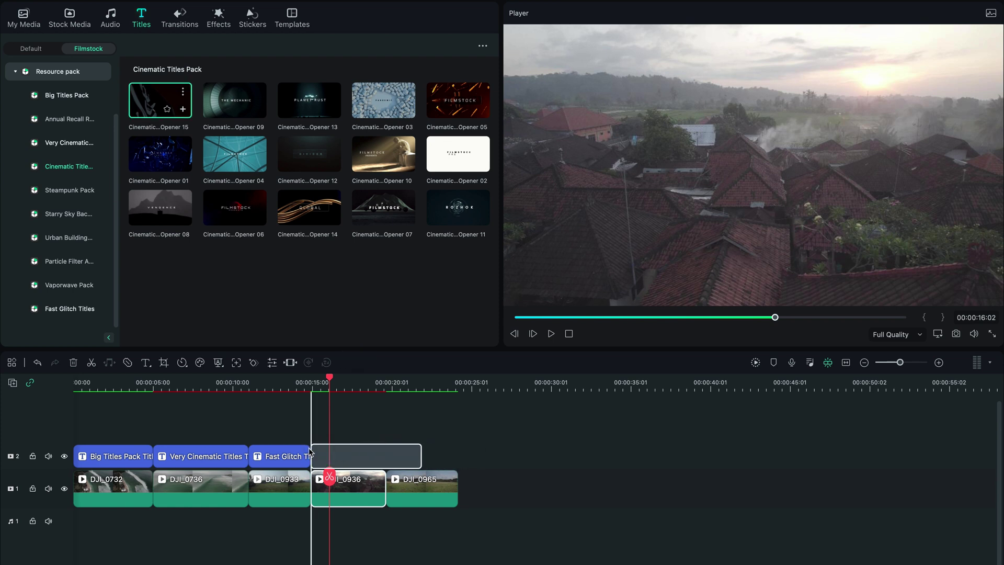
Step: Try Opener 15 from the Cinematic Titles Pack above the DJI_0936 clip, preview it and undo its placement
drag(309, 451, 310, 450)
click(314, 380)
key(space)
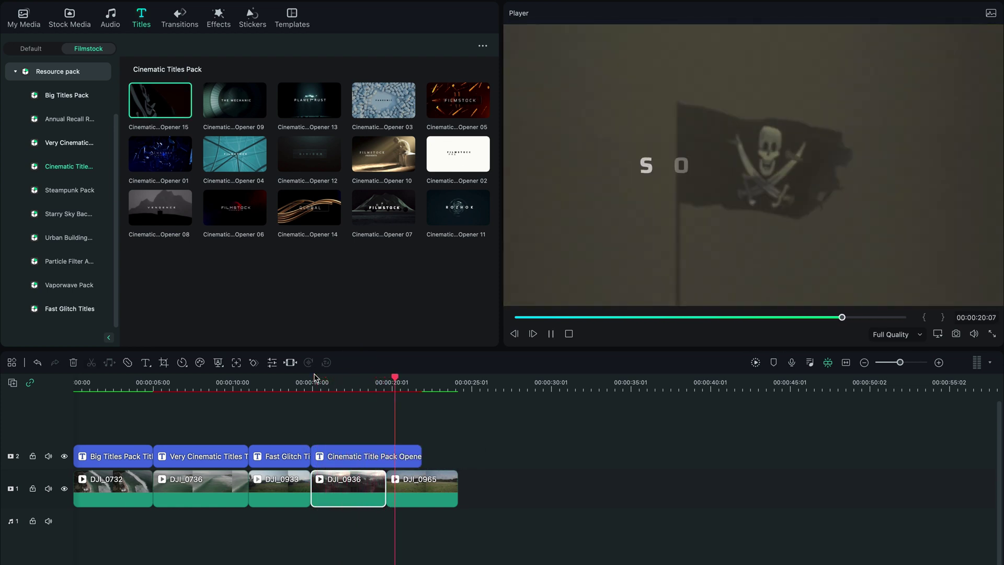
key(ctrl+z)
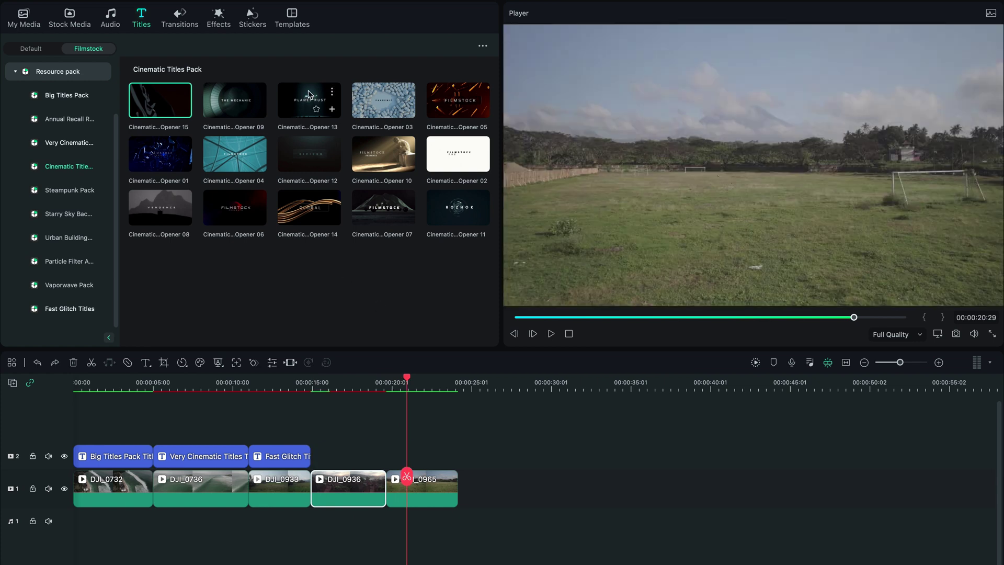
Step: Try Opener 13 from the Cinematic Titles Pack above the DJI_0936 clip and preview it
drag(313, 448, 313, 451)
click(316, 384)
key(space)
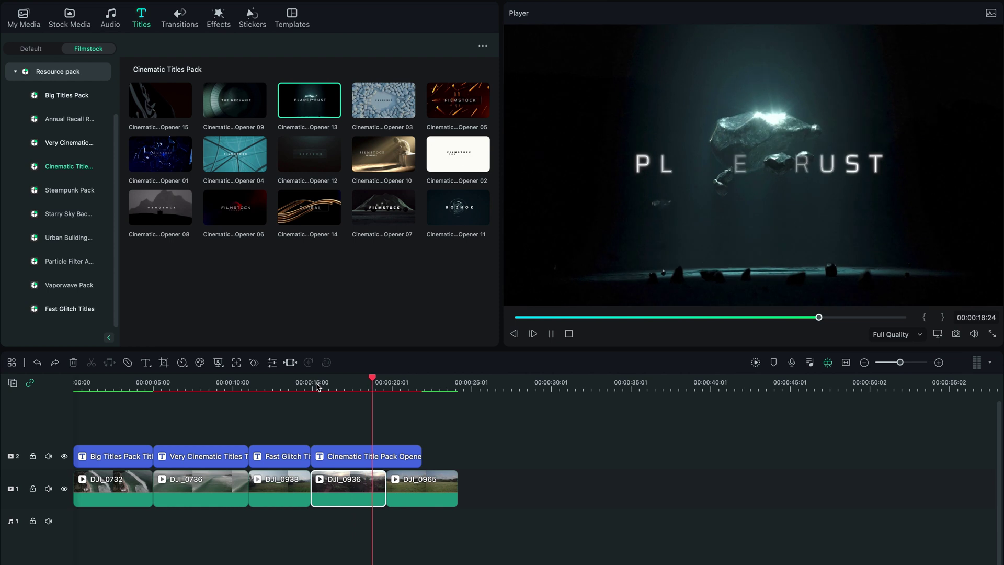
key(space)
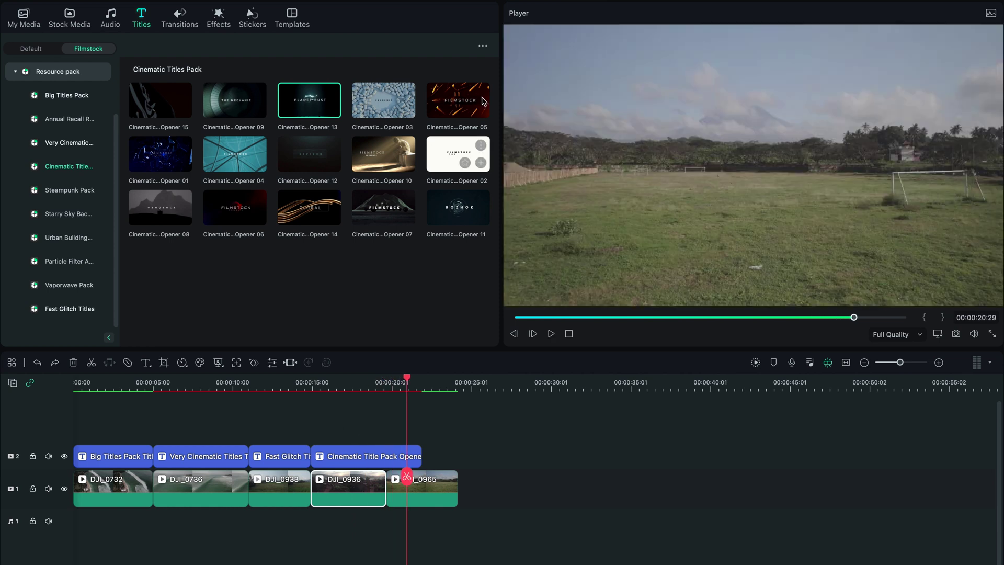
Step: Try Opener 02 from the Cinematic Titles Pack above the DJI_0936 clip, preview it and undo its placement
drag(327, 447, 328, 449)
click(322, 387)
key(space)
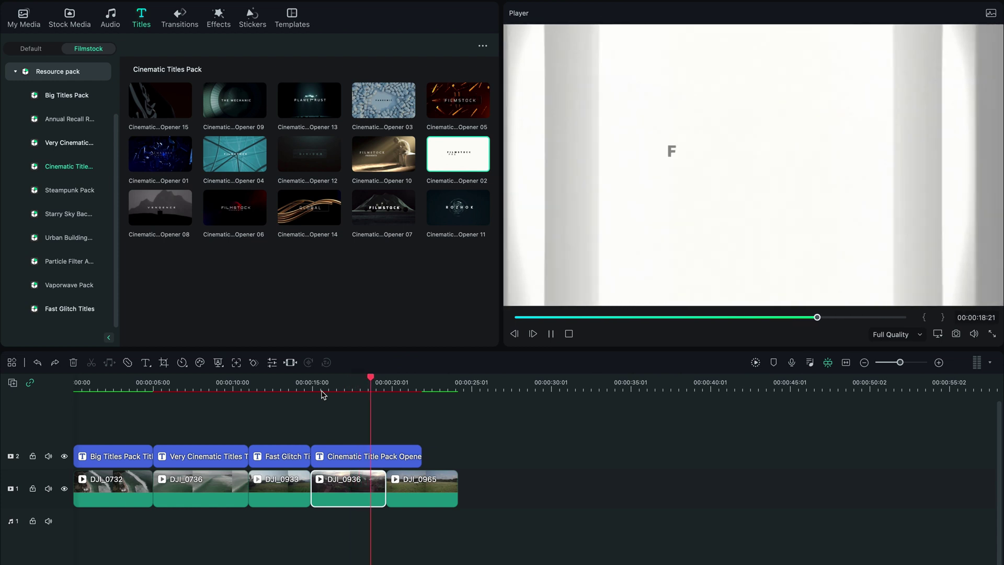
key(ctrl+z)
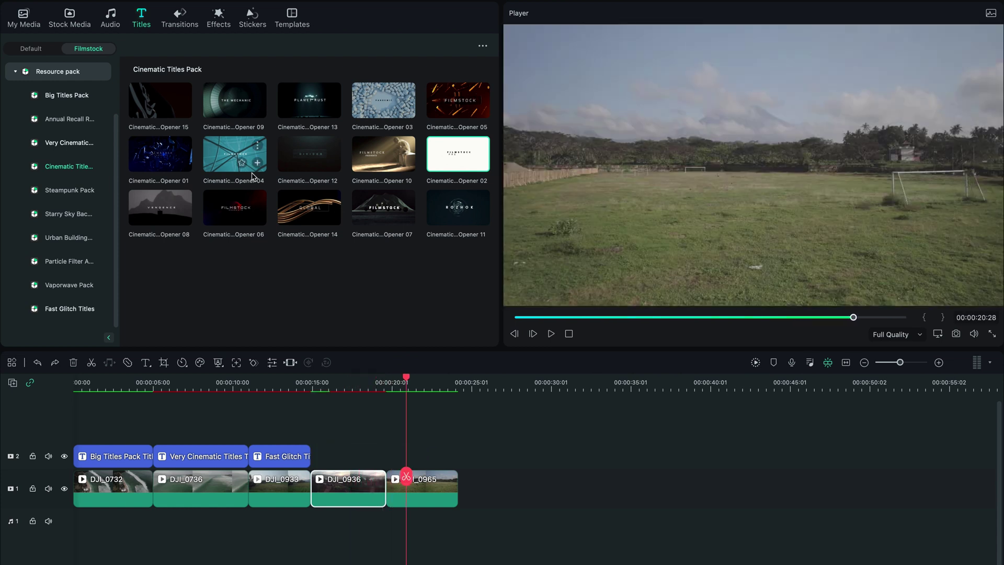
Step: Place Opener 12 from the Cinematic Titles Pack above the DJI_0936 clip and preview it
drag(317, 163, 325, 451)
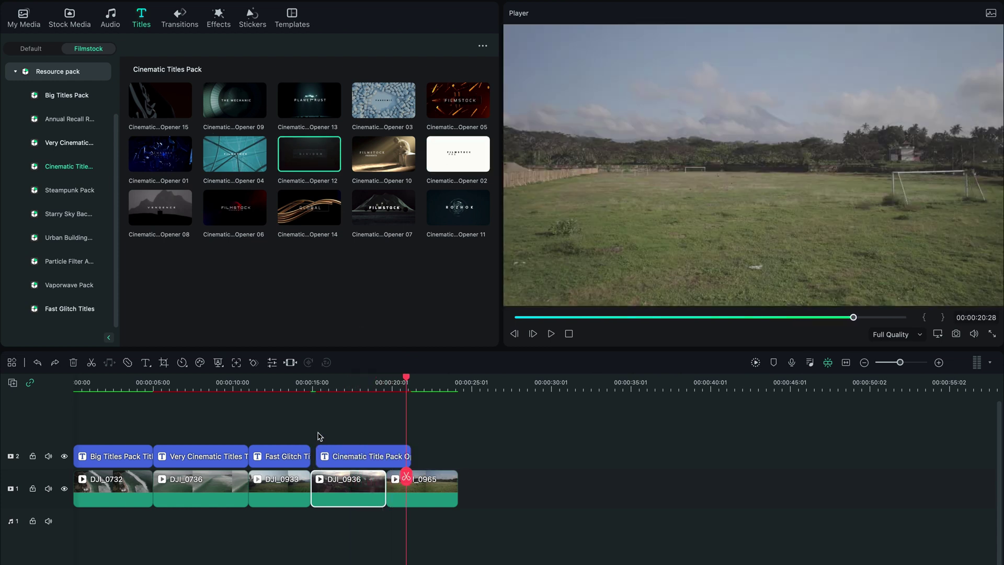
click(325, 382)
key(space)
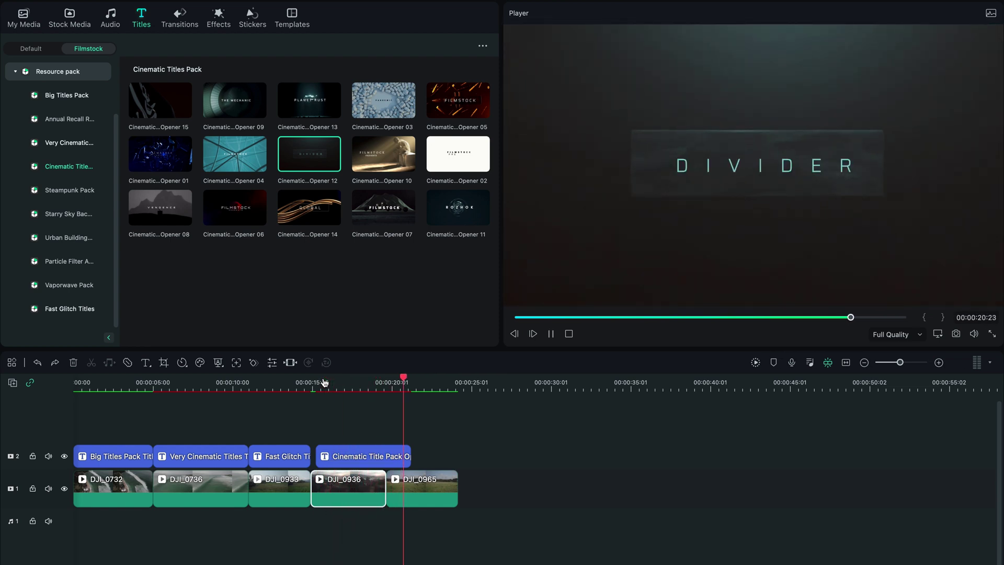
Step: Replace the Opener 12 title above the DJI_0936 clip with Opener 08 from the Cinematic Titles Pack and preview it
key(super+z)
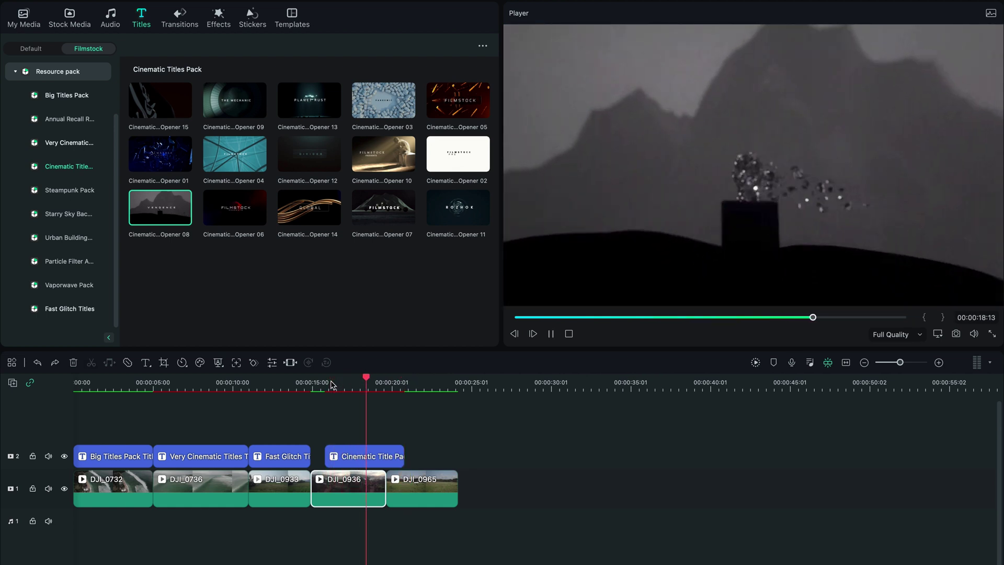
key(space)
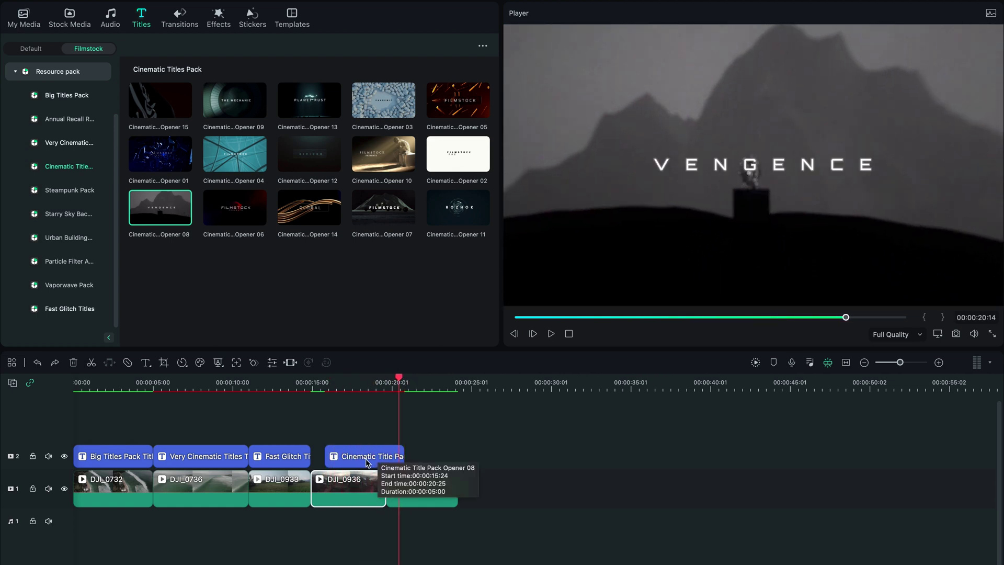
Step: Move the Opener 08 title onto video track 1 past the DJI_0965 clip, preview it and open it for editing
drag(367, 462, 525, 496)
key(space)
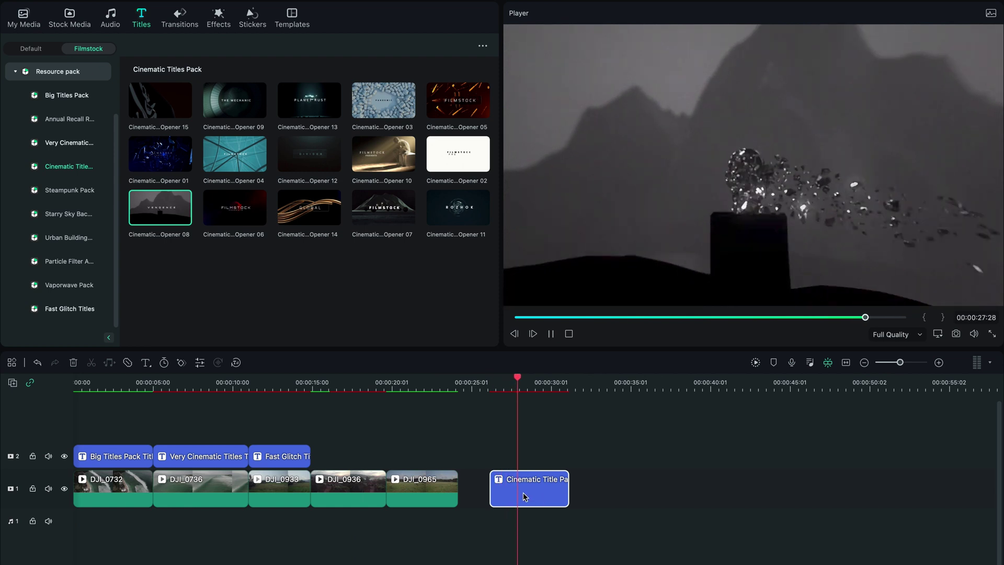
key(space)
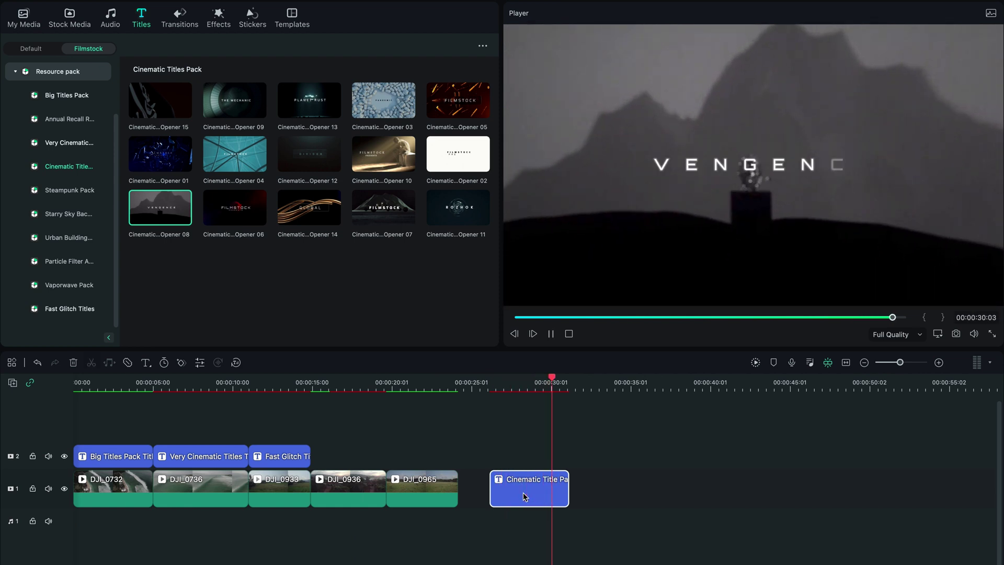
double_click(525, 497)
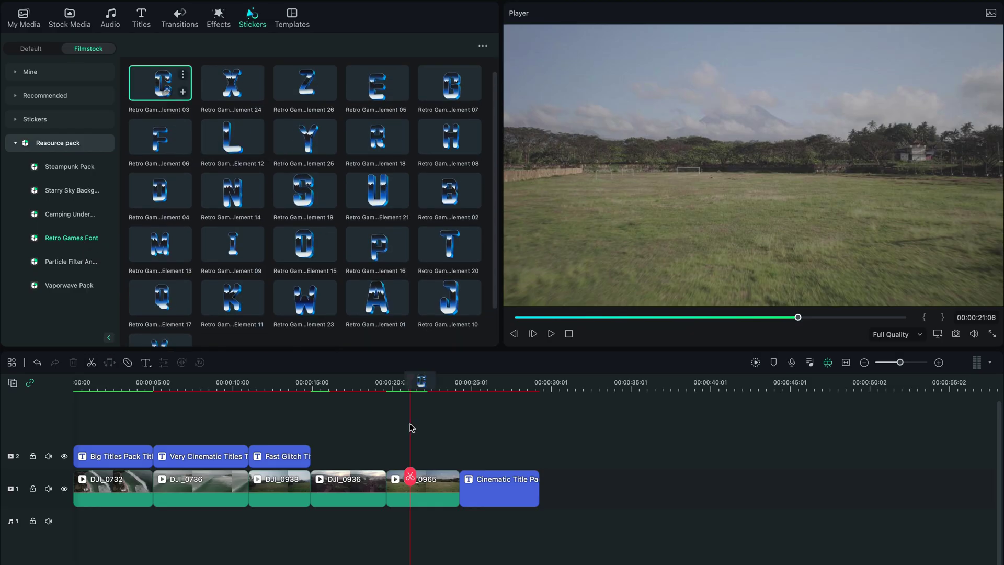
Step: Try the C and S letter stickers from the Retro Games Font pack above the DJI_0965 clip and undo their placement
drag(412, 381, 397, 380)
key(ctrl+z)
drag(401, 437, 400, 450)
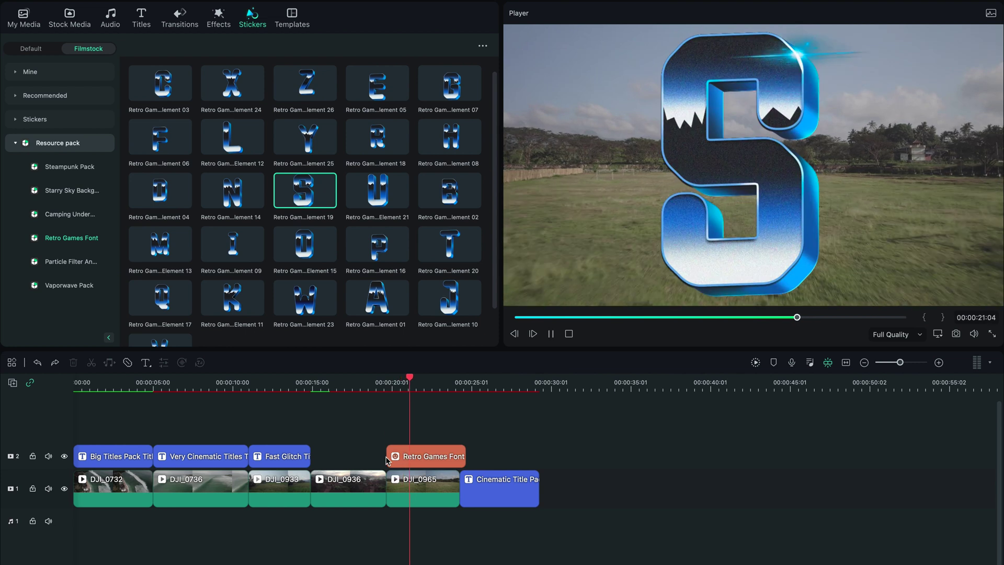
key(ctrl+z)
Step: Stack the B and A letter stickers from the Retro Games Font pack on tracks 2 and 3 above the DJI_0965 clip
scroll(267, 241, down, 1)
drag(443, 168, 392, 456)
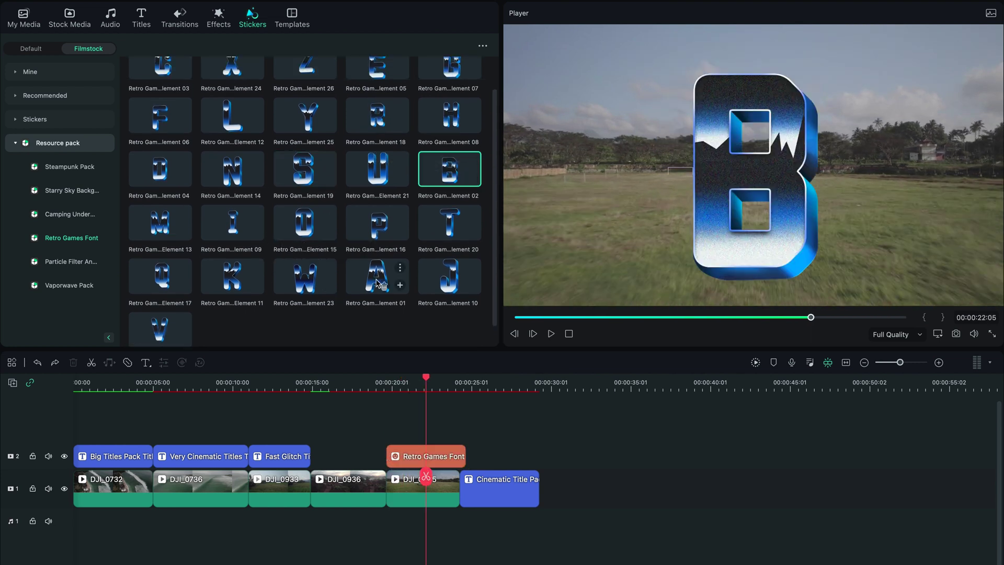
click(70, 214)
click(71, 238)
drag(376, 314, 408, 423)
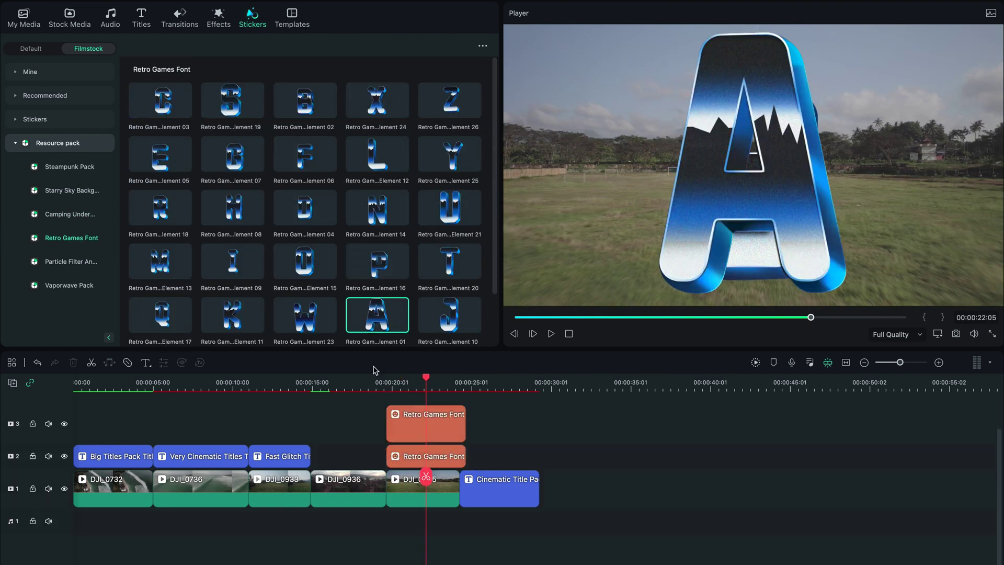